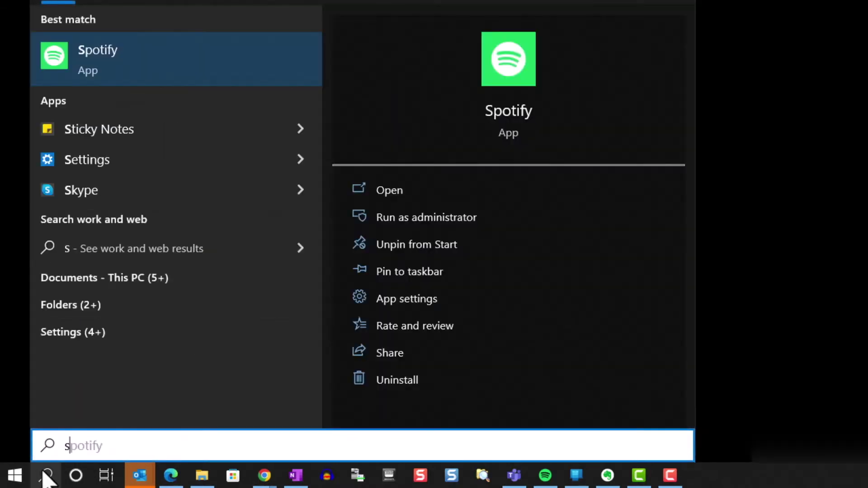
Search Windows for 'sticky' and launch Sticky Notes from the results.
{"action": "type", "text": "ticky"}
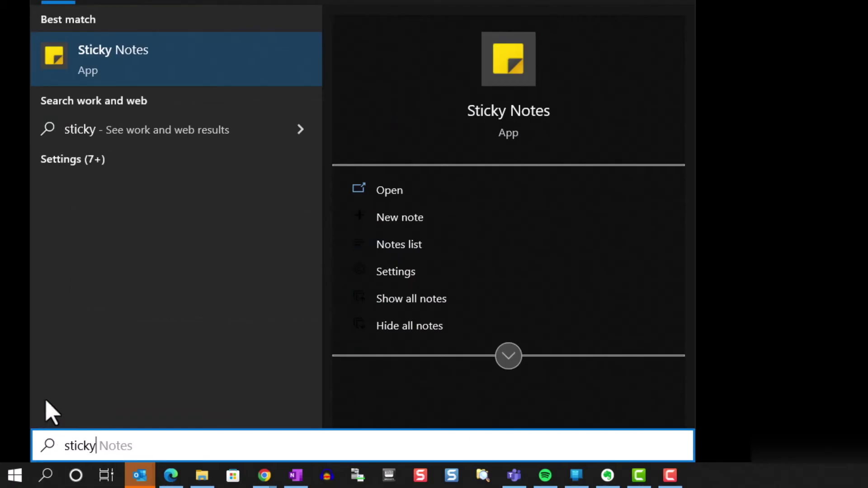
{"action": "left_click", "coordinate": [151, 74]}
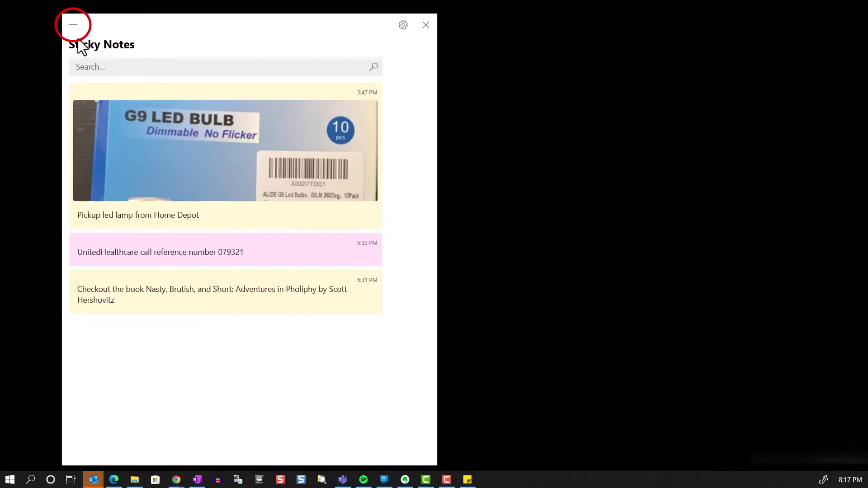
Create a new note reading 'This is my favorite ice cream' and bring up the image picker.
{"action": "left_click", "coordinate": [73, 25]}
{"action": "type", "text": "T"}
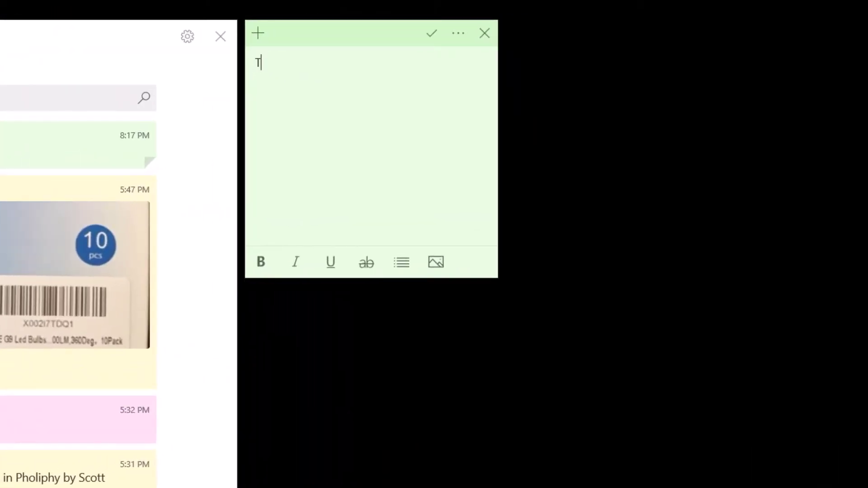
{"action": "type", "text": "his is my favorite"}
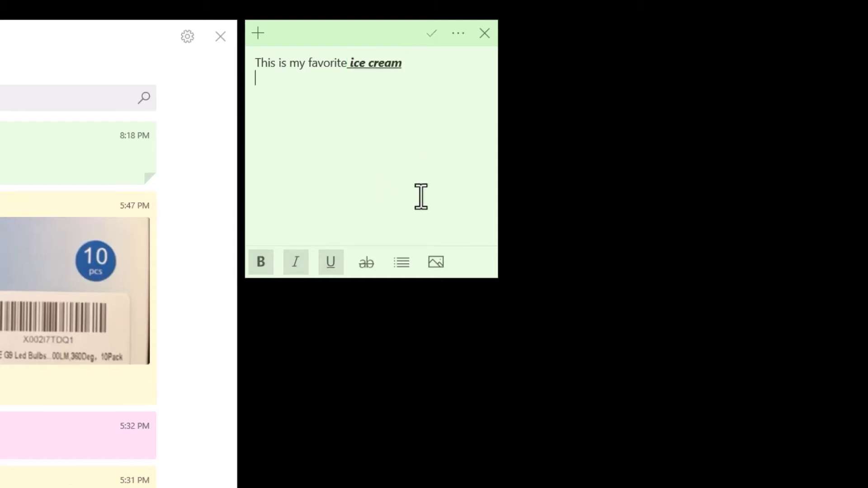
{"action": "left_click", "coordinate": [436, 263]}
Insert the waffle-cones photo into the ice cream note and enlarge the note.
{"action": "left_click", "coordinate": [436, 168]}
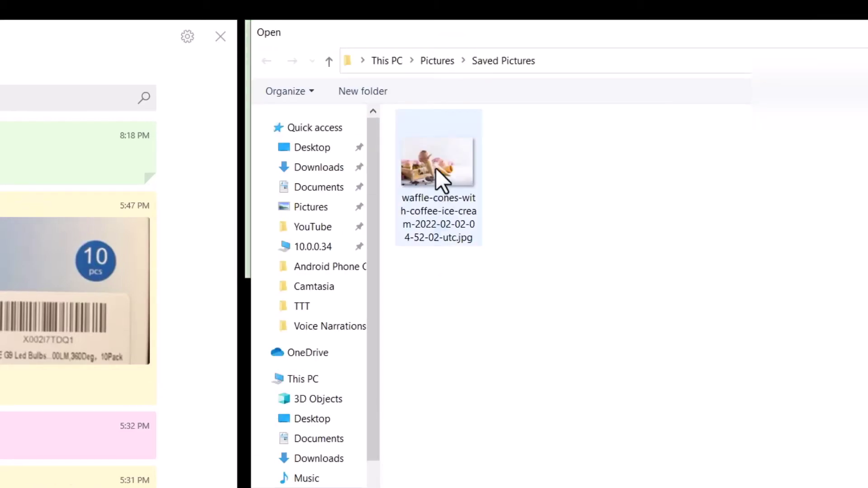
{"action": "key", "text": "Return"}
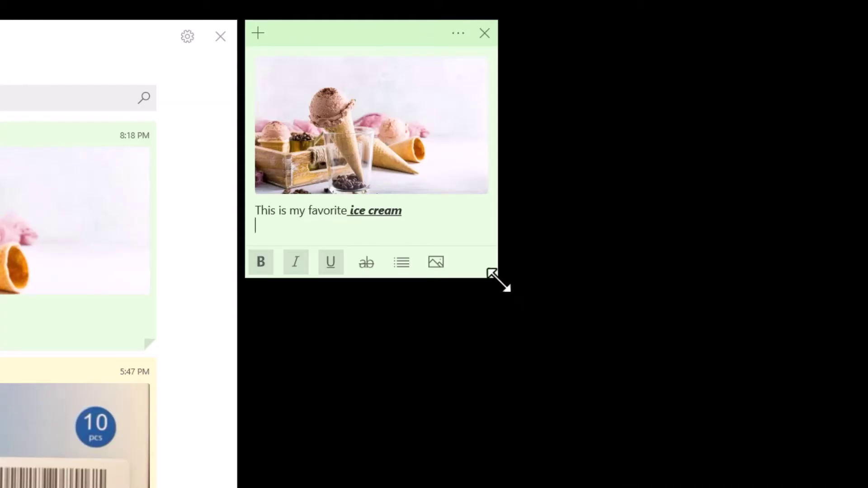
{"action": "left_click_drag", "start_coordinate": [497, 279], "coordinate": [544, 328]}
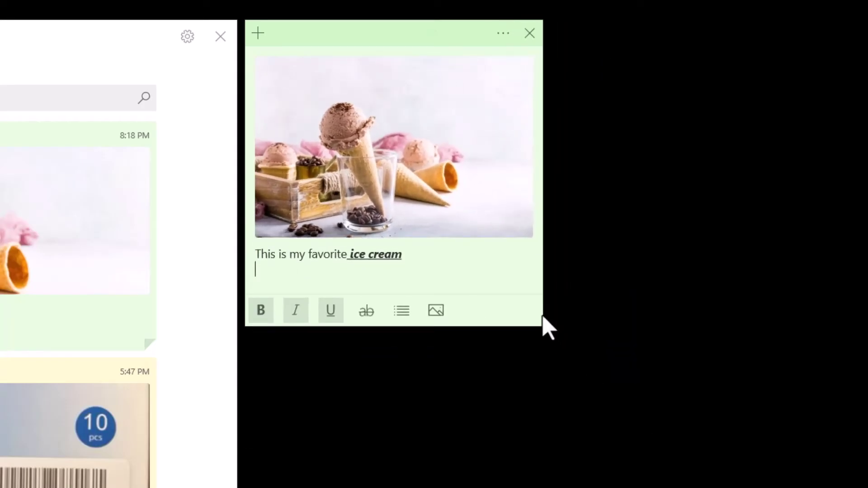
Turn the ice cream note purple.
{"action": "left_click", "coordinate": [499, 36]}
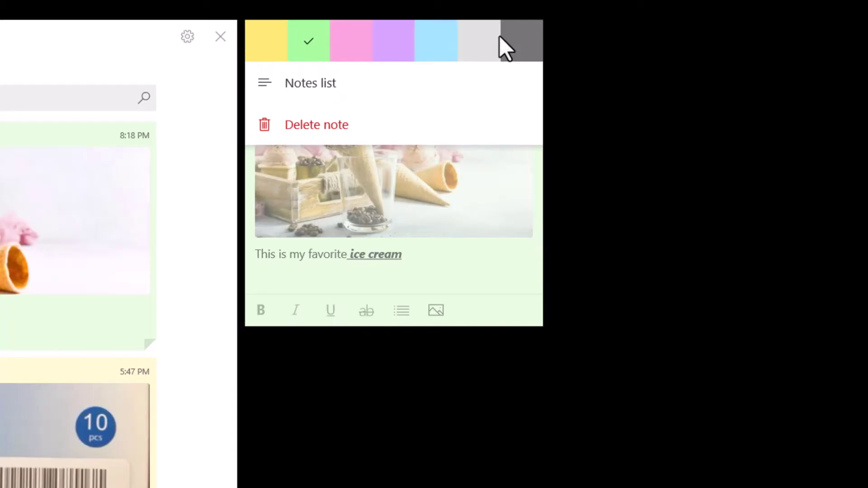
{"action": "left_click", "coordinate": [373, 40]}
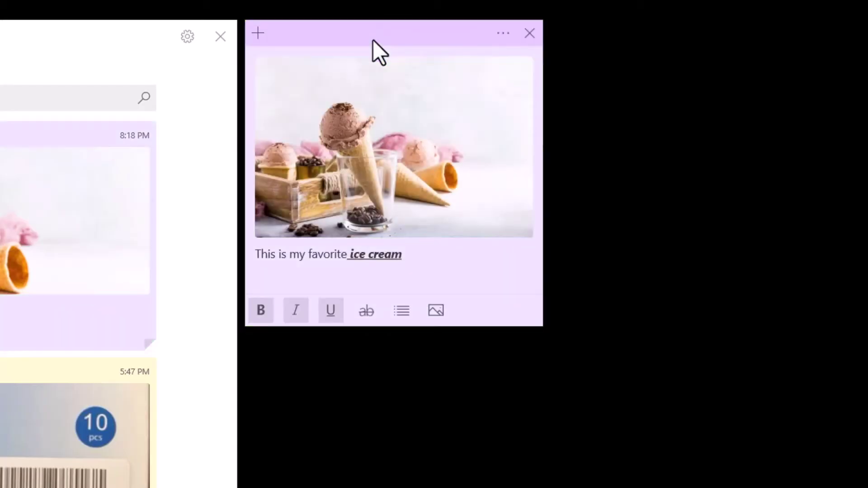
{"action": "left_click", "coordinate": [504, 33]}
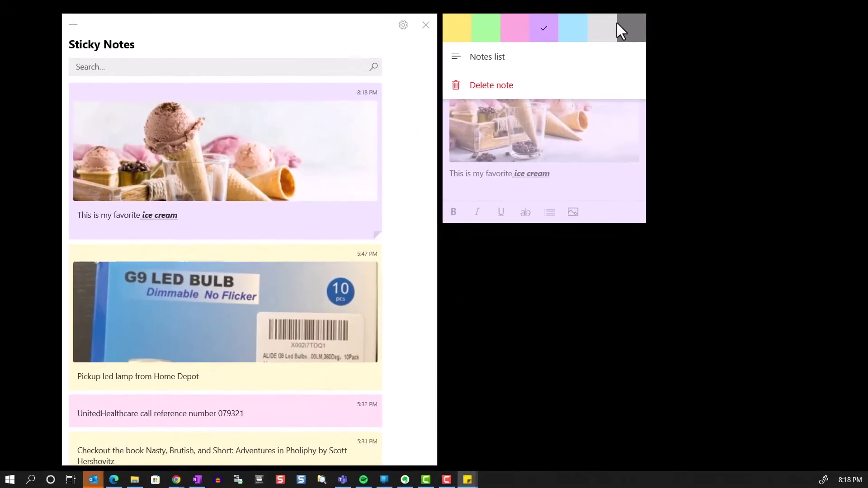
{"action": "left_click", "coordinate": [484, 58]}
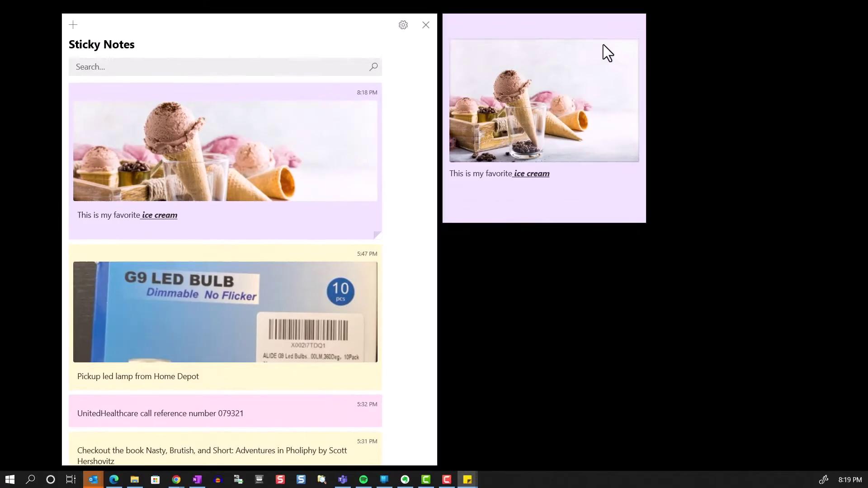
{"action": "left_click", "coordinate": [619, 28]}
{"action": "left_click", "coordinate": [620, 24]}
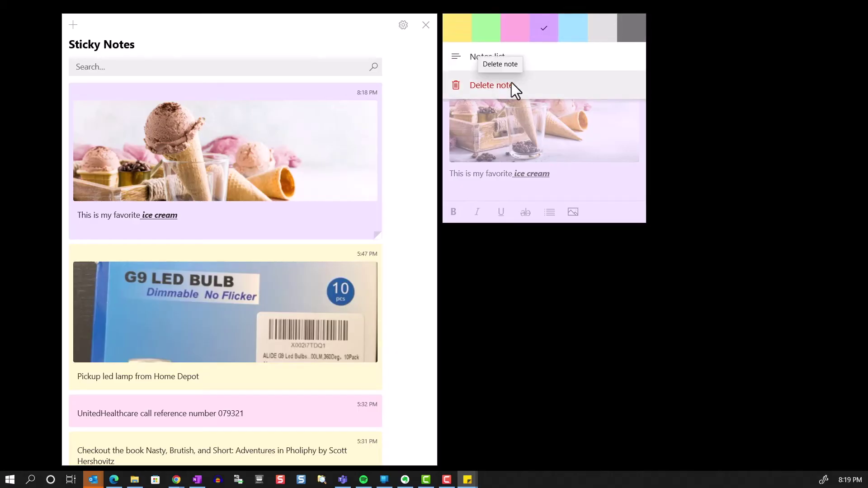
{"action": "key", "text": "Escape"}
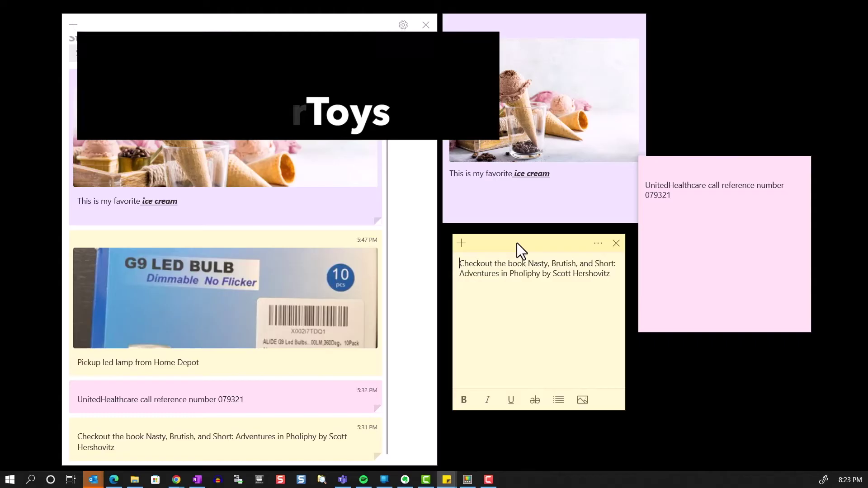
Pin the book, UnitedHealthcare and ice cream notes always on top with Win+Ctrl+T.
{"action": "key", "text": "super+ctrl+t"}
{"action": "left_click", "coordinate": [688, 165]}
{"action": "key", "text": "super+ctrl+t"}
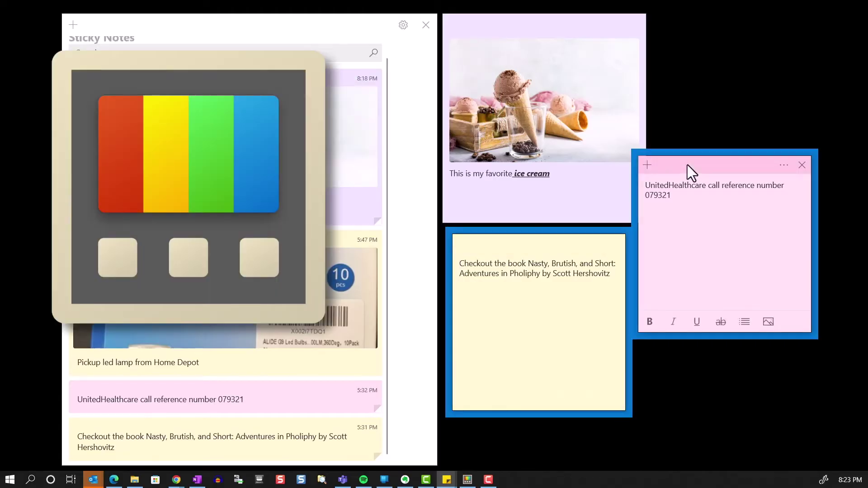
{"action": "left_click", "coordinate": [569, 21]}
{"action": "key", "text": "super+ctrl+t"}
Bring the Chrome Google page forward and move it beneath the pinned notes.
{"action": "mouse_move", "coordinate": [177, 480]}
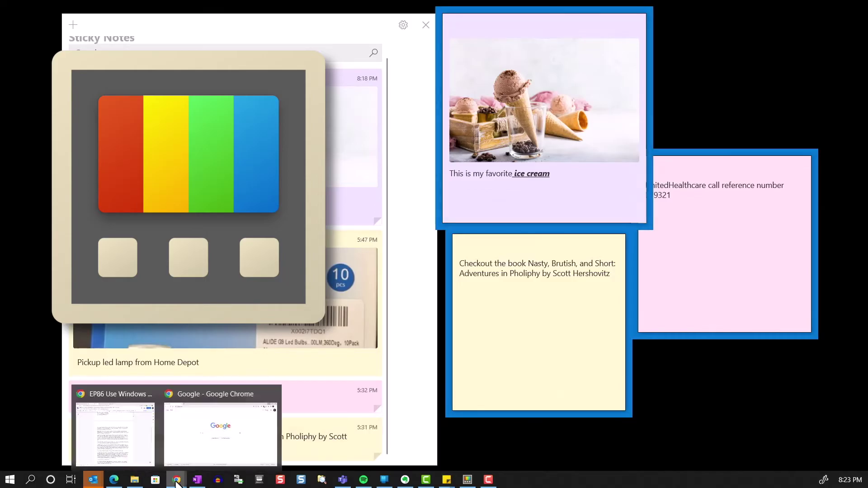
{"action": "left_click", "coordinate": [212, 450]}
{"action": "left_click_drag", "start_coordinate": [703, 13], "coordinate": [678, 6]}
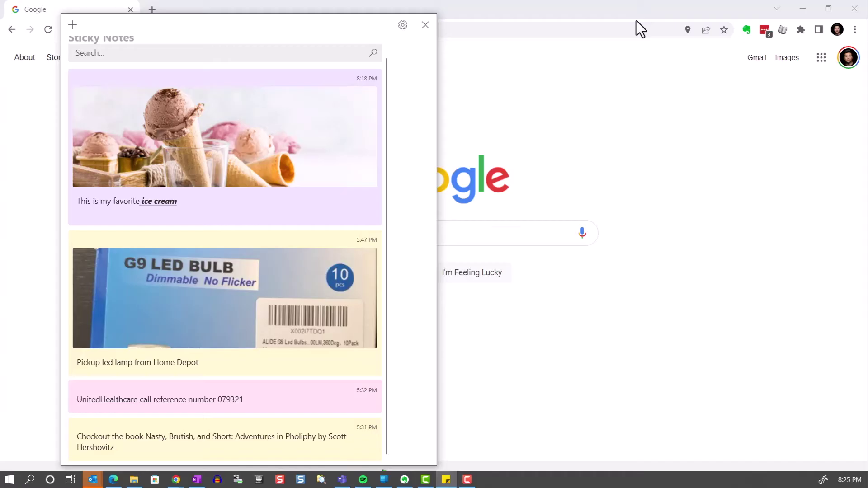
Open the G9 LED Bulb note, then search 'referen' and open the UnitedHealthcare note.
{"action": "double_click", "coordinate": [195, 283]}
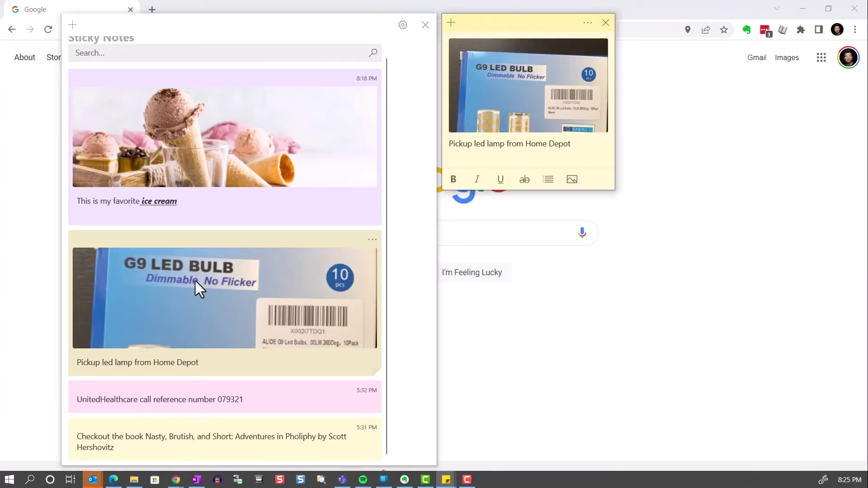
{"action": "left_click", "coordinate": [145, 53]}
{"action": "type", "text": "referenc"}
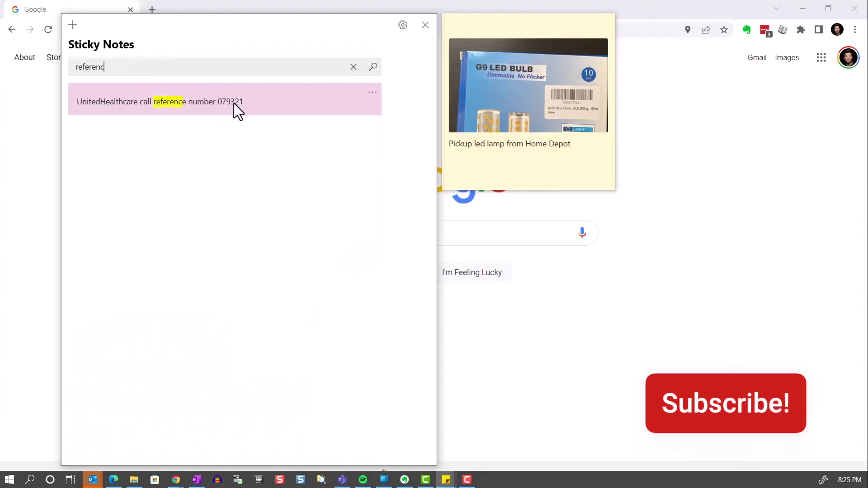
{"action": "double_click", "coordinate": [234, 103]}
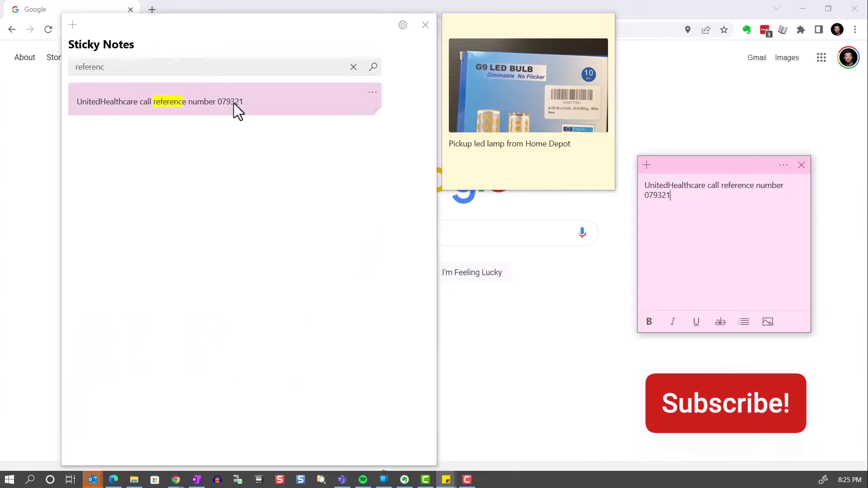
{"action": "left_click", "coordinate": [406, 24]}
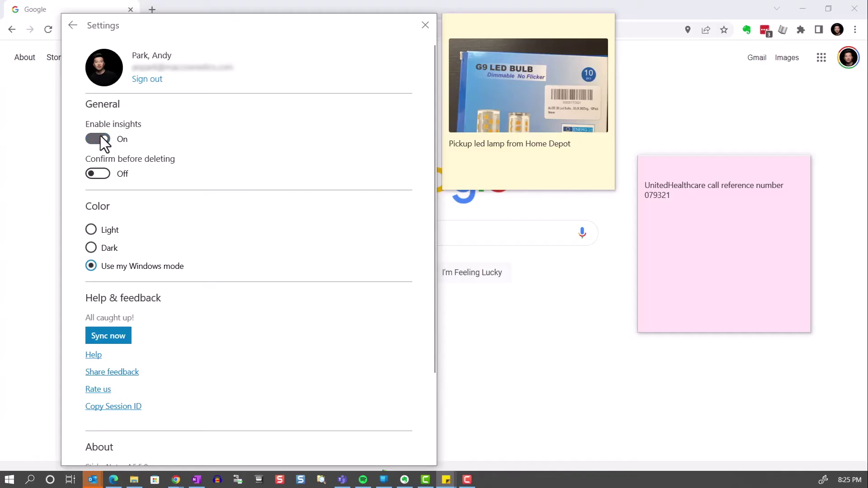
Switch Enable insights off and close the Settings window.
{"action": "left_click", "coordinate": [100, 137]}
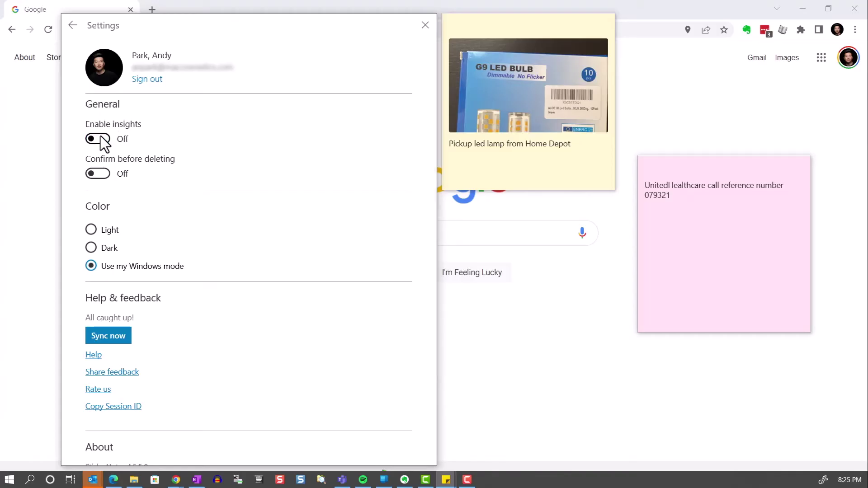
{"action": "key", "text": "alt+F4"}
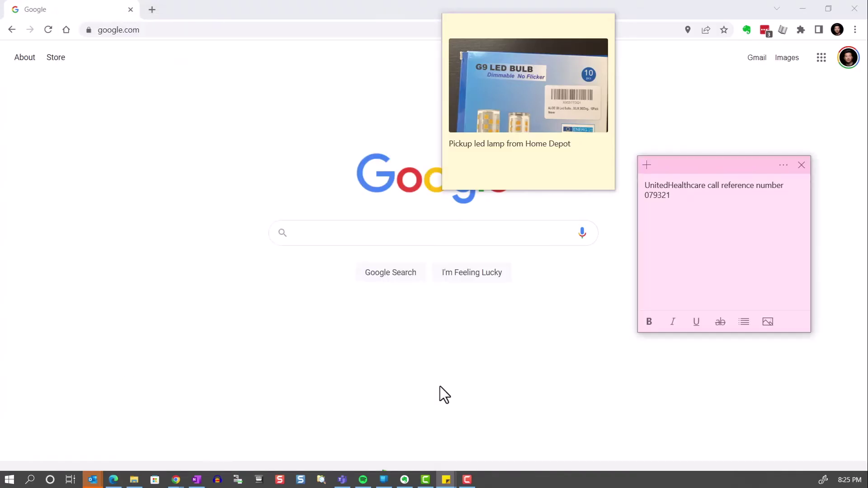
Pin Sticky Notes to the taskbar.
{"action": "mouse_move", "coordinate": [445, 483]}
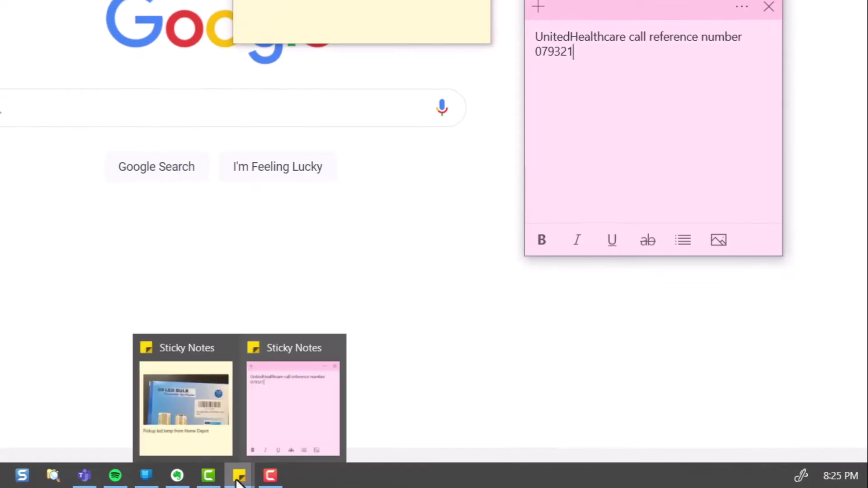
{"action": "right_click", "coordinate": [238, 476]}
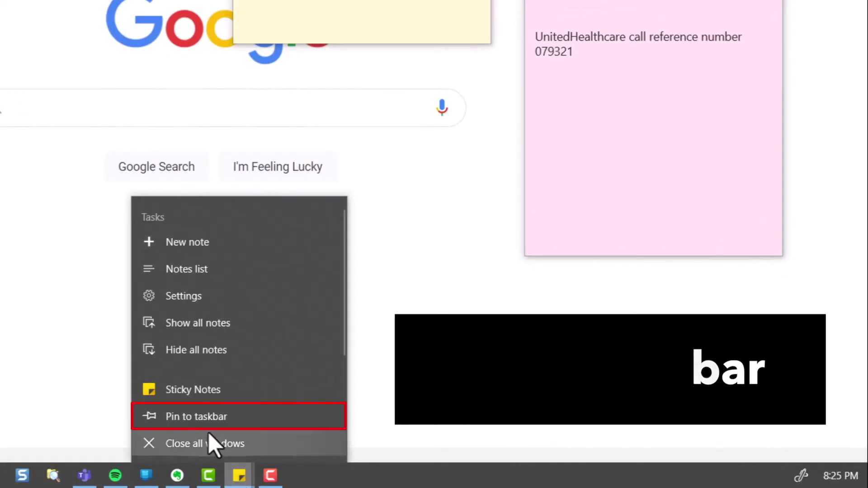
{"action": "left_click", "coordinate": [207, 419]}
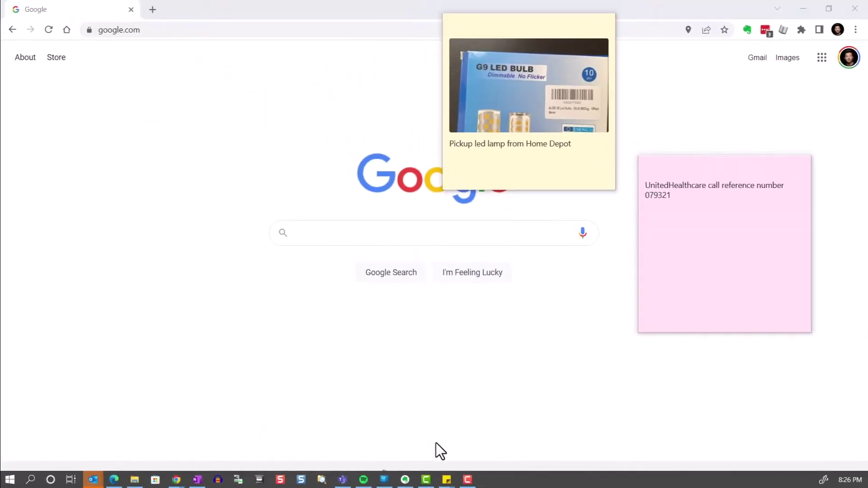
Create a new note from the taskbar icon and move it up and left.
{"action": "right_click", "coordinate": [448, 481]}
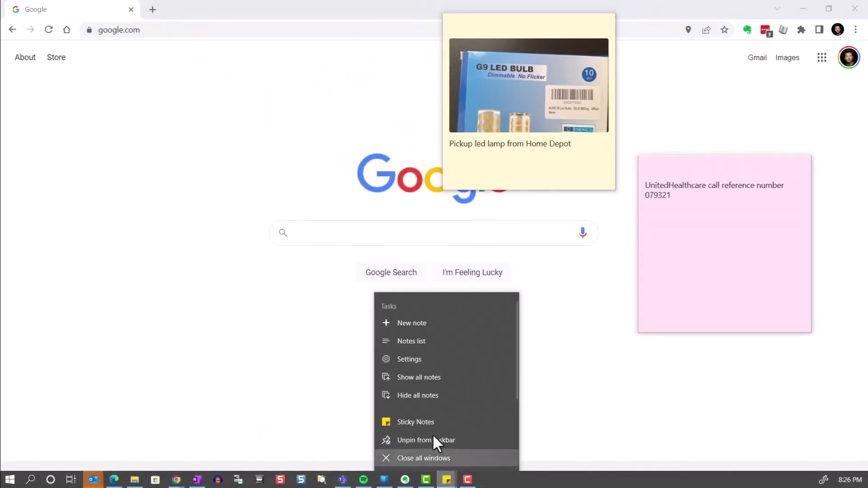
{"action": "left_click", "coordinate": [414, 324]}
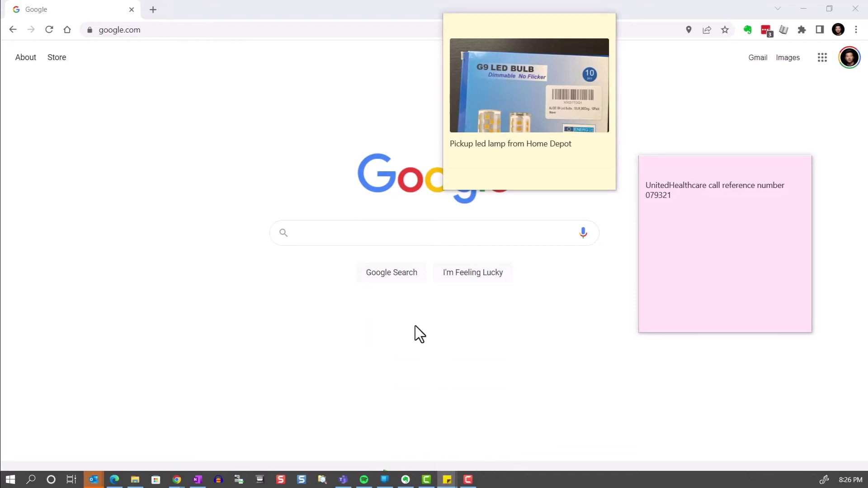
{"action": "left_click_drag", "start_coordinate": [458, 260], "coordinate": [316, 194]}
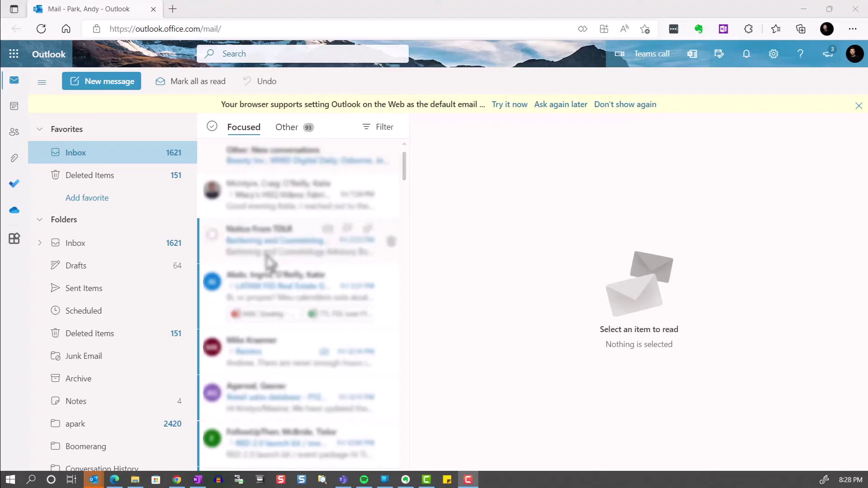
Open the book note in the Notes folder and make Scott Hershovitz bold, italic and underlined.
{"action": "left_click", "coordinate": [85, 404]}
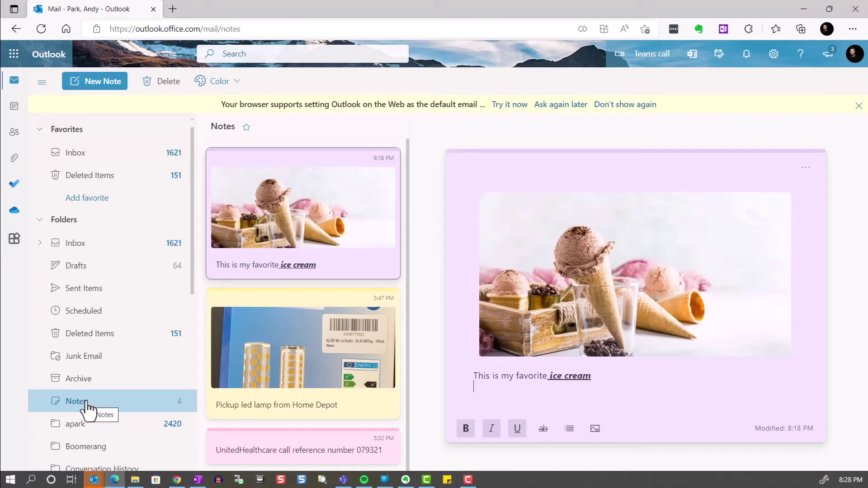
{"action": "scroll", "coordinate": [298, 328], "scroll_direction": "down", "scroll_amount": 1}
{"action": "left_click", "coordinate": [297, 425]}
{"action": "left_click", "coordinate": [309, 450]}
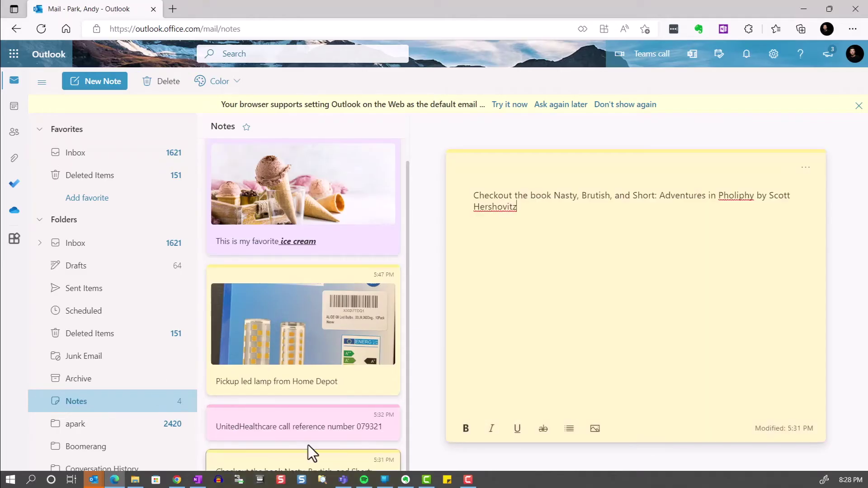
{"action": "left_click", "coordinate": [770, 202], "text": "shift"}
{"action": "left_click", "coordinate": [466, 429]}
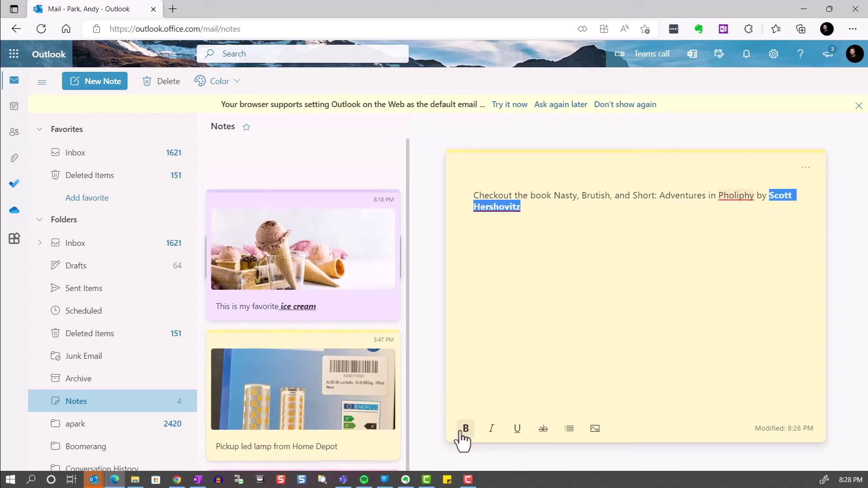
{"action": "left_click", "coordinate": [492, 428]}
{"action": "left_click", "coordinate": [516, 429]}
{"action": "left_click", "coordinate": [514, 361]}
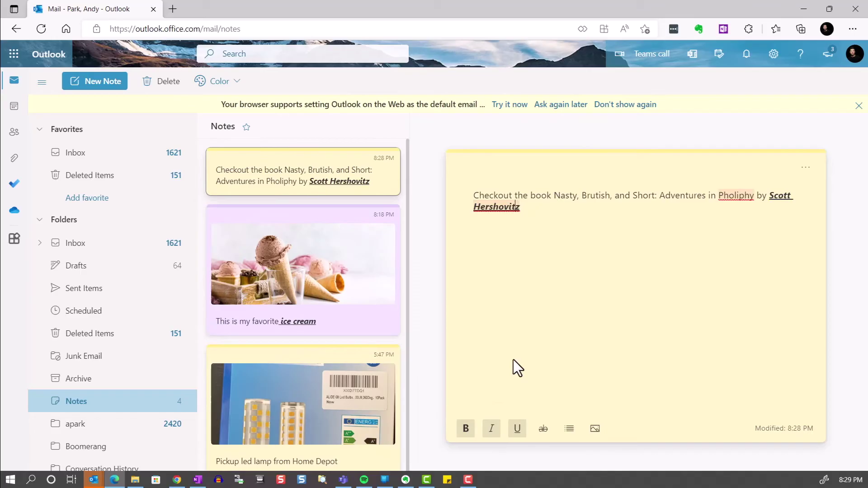
Turn the book note green and create a new empty note.
{"action": "left_click", "coordinate": [806, 174]}
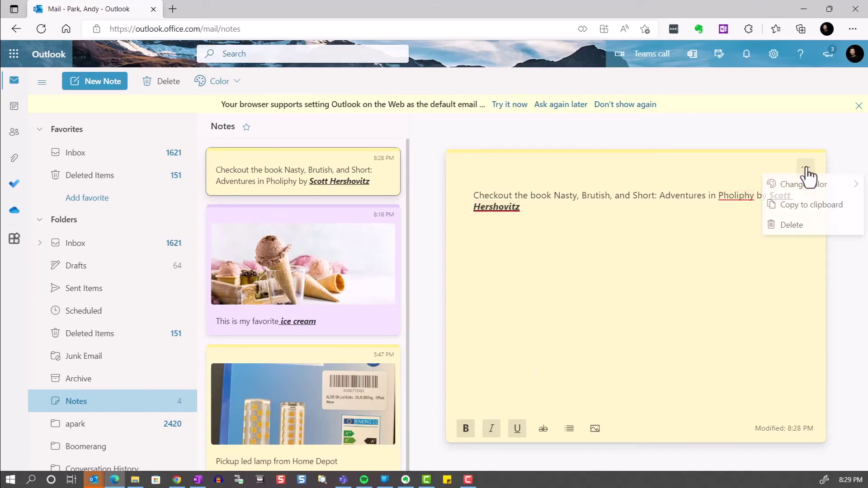
{"action": "mouse_move", "coordinate": [798, 190]}
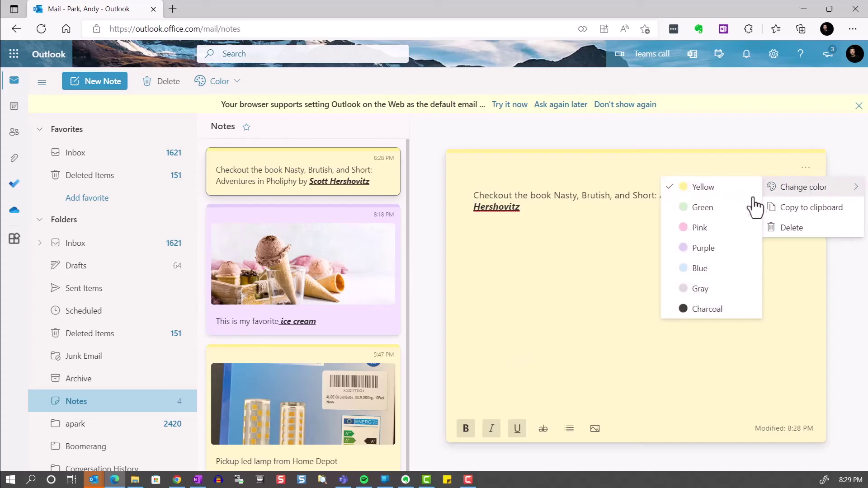
{"action": "left_click", "coordinate": [693, 208]}
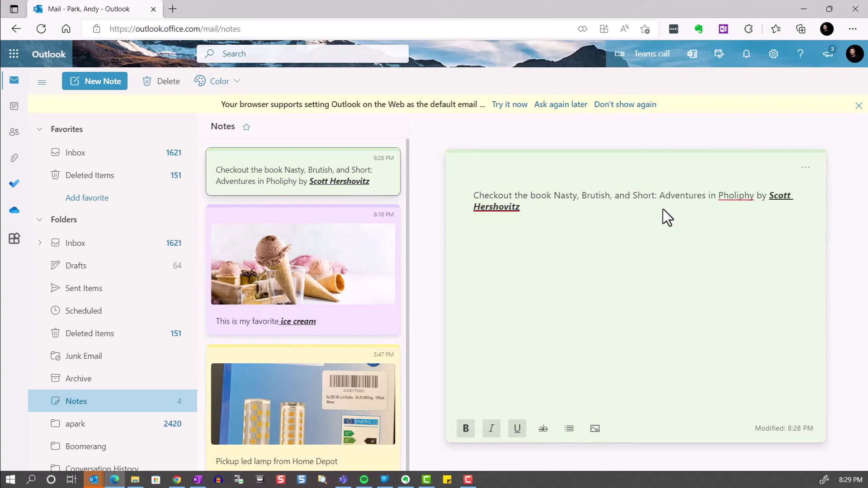
{"action": "left_click", "coordinate": [119, 90]}
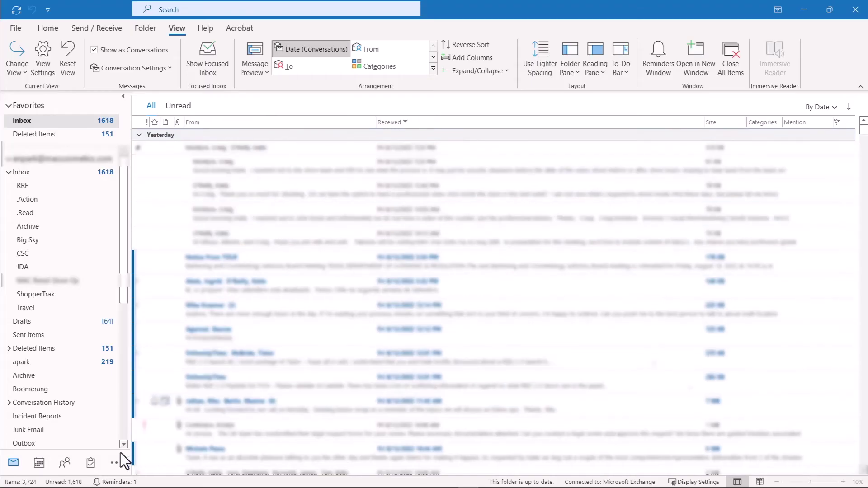
Switch Outlook to Notes view and open the ice cream, book and UnitedHealthcare notes.
{"action": "left_click", "coordinate": [116, 464]}
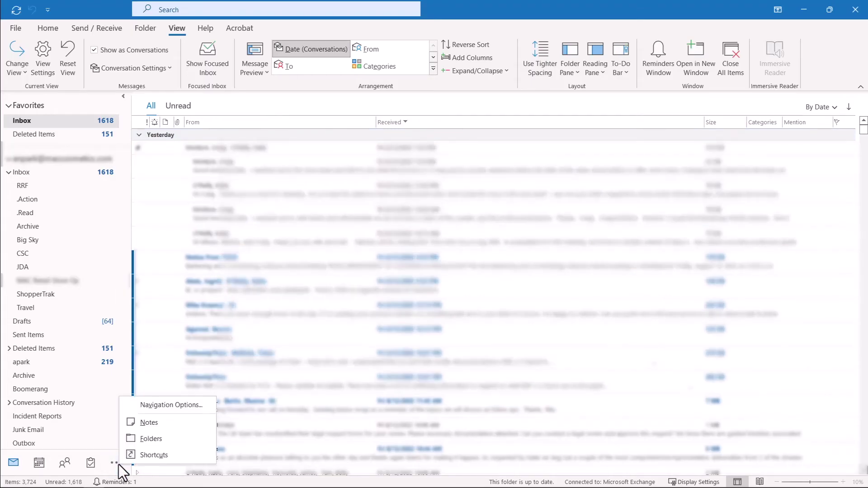
{"action": "left_click", "coordinate": [161, 424]}
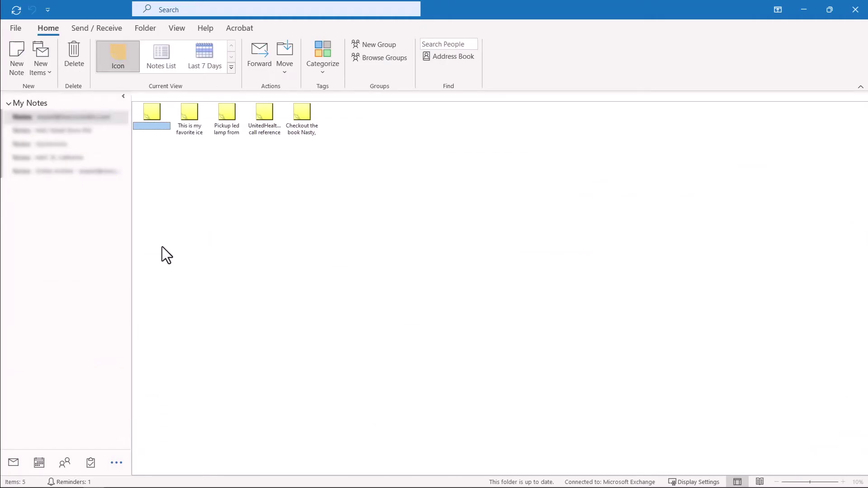
{"action": "double_click", "coordinate": [188, 116]}
{"action": "left_click_drag", "start_coordinate": [661, 154], "coordinate": [140, 143]}
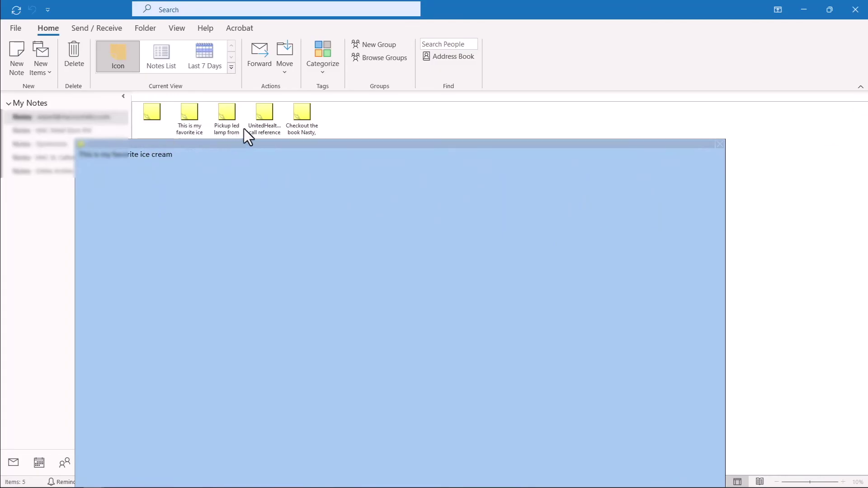
{"action": "double_click", "coordinate": [301, 115]}
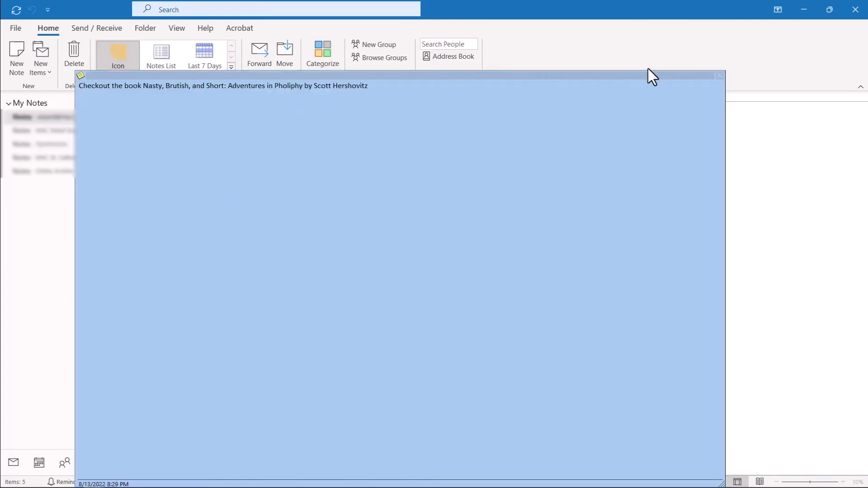
{"action": "left_click", "coordinate": [719, 76]}
{"action": "double_click", "coordinate": [265, 116]}
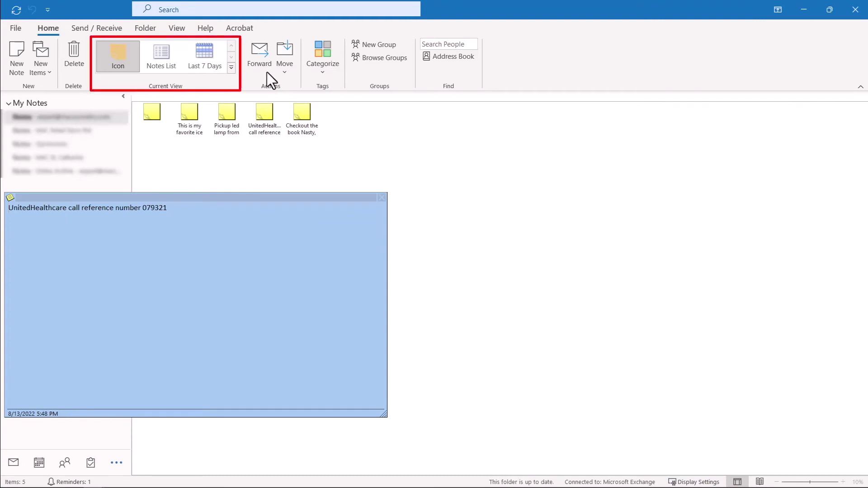
Show the notes as a subject and date list filtered to the last 7 days.
{"action": "left_click", "coordinate": [157, 56]}
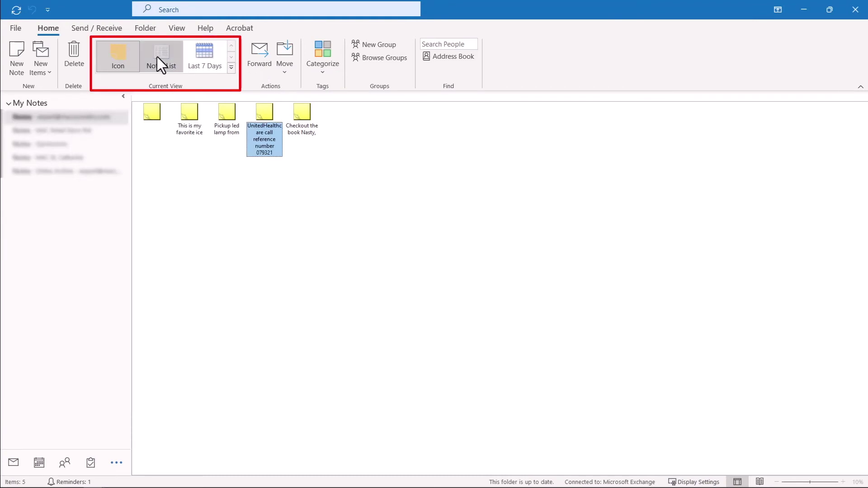
{"action": "left_click", "coordinate": [157, 56]}
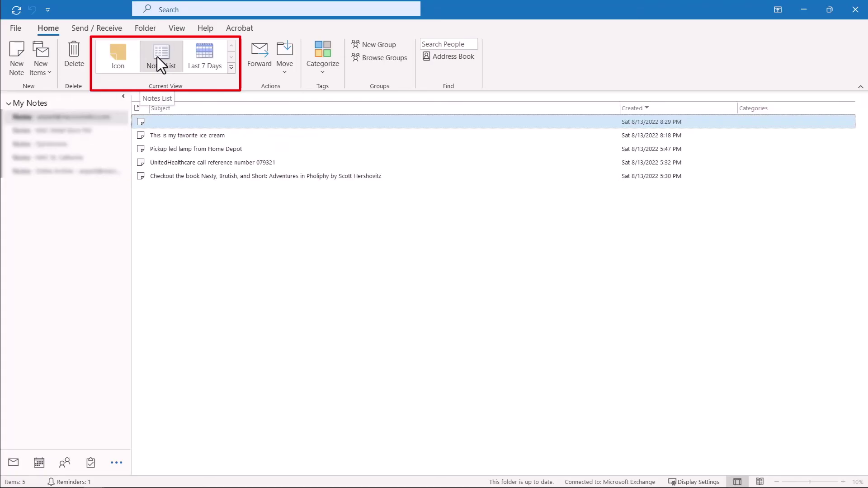
{"action": "left_click", "coordinate": [207, 61]}
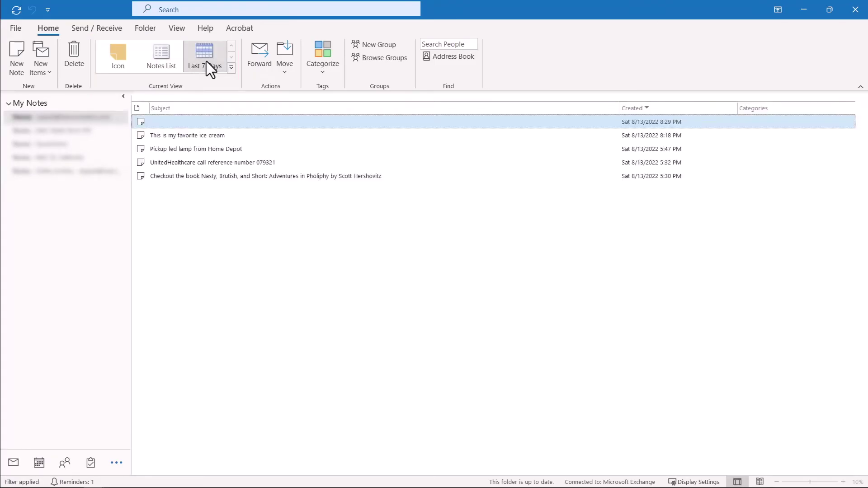
Add a 'My favorite songs' note and forward it in a new message.
{"action": "left_click", "coordinate": [17, 52]}
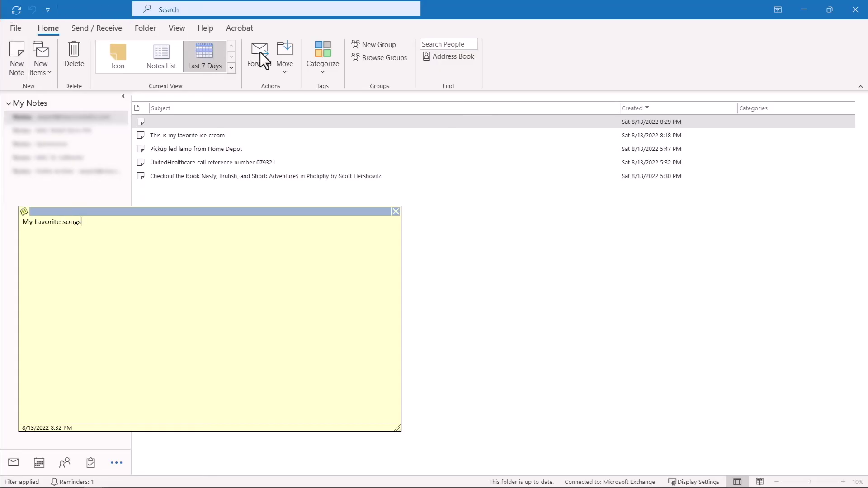
{"action": "key", "text": "Escape"}
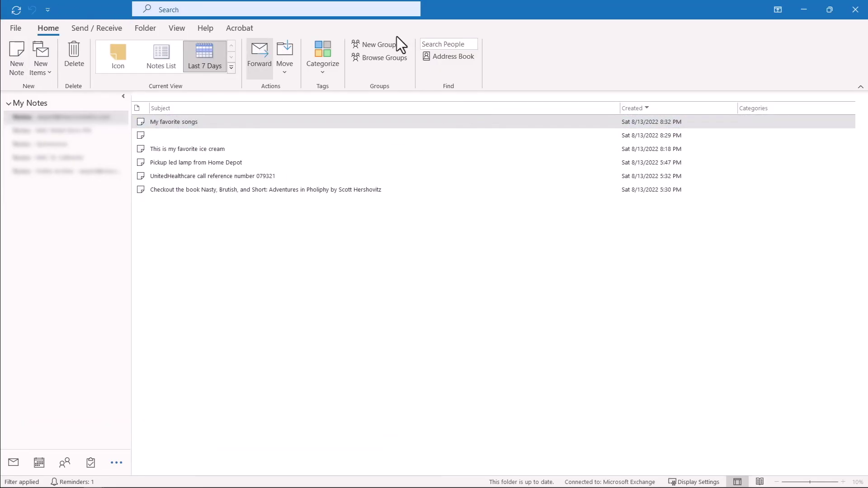
{"action": "key", "text": "ctrl+f"}
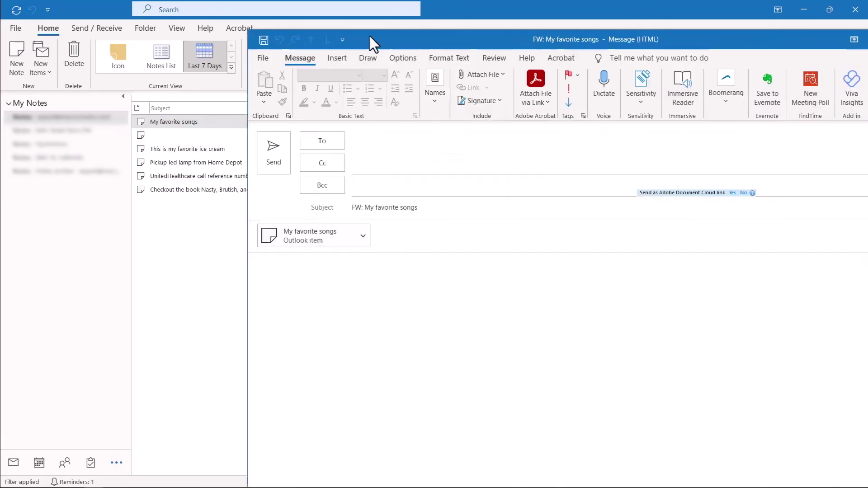
{"action": "left_click_drag", "start_coordinate": [370, 39], "coordinate": [151, 23]}
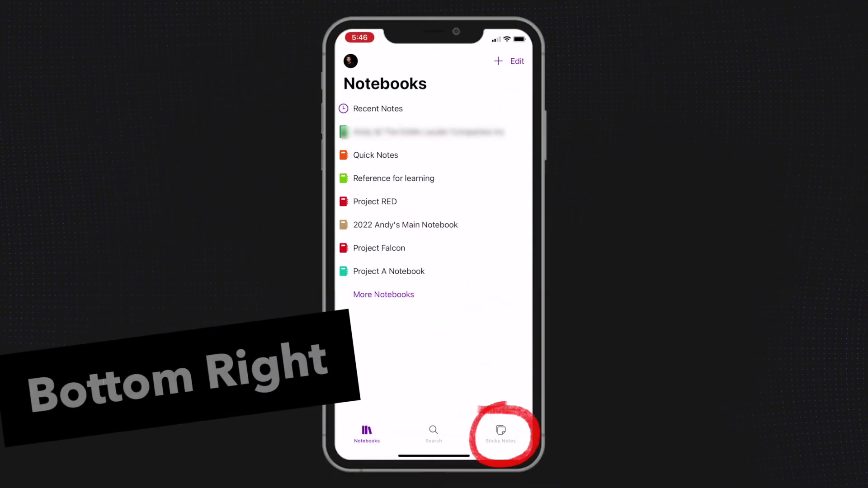
Create a new sticky note reading 'Pickup led lamp from Home Depot'.
{"action": "left_click", "coordinate": [500, 434]}
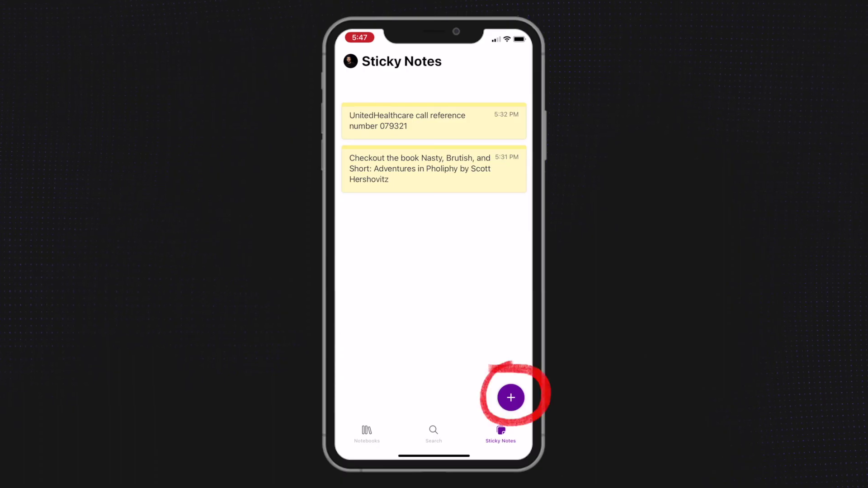
{"action": "left_click", "coordinate": [511, 397]}
{"action": "type", "text": "Picku"}
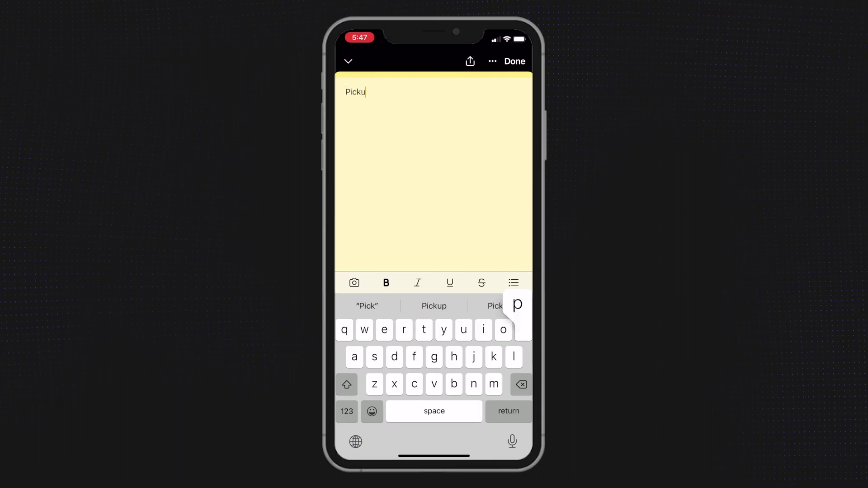
{"action": "type", "text": "p led lamp from home"}
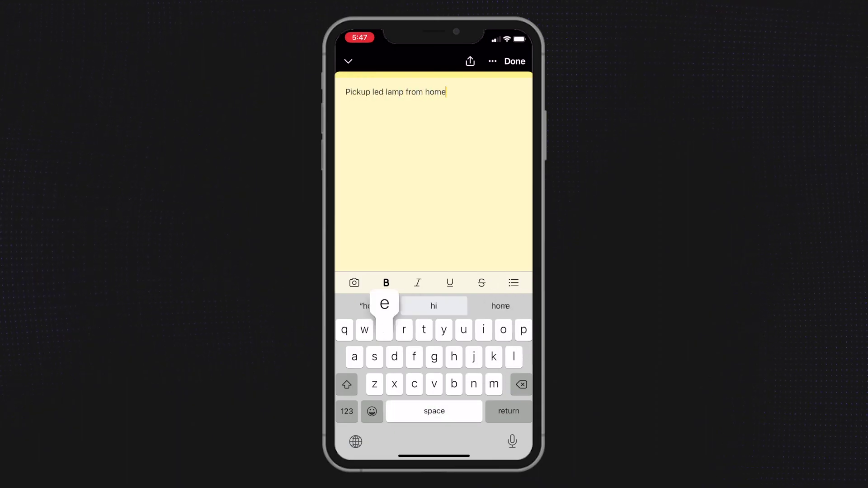
{"action": "type", "text": " depo"}
{"action": "left_click", "coordinate": [434, 306]}
{"action": "key", "text": "Return"}
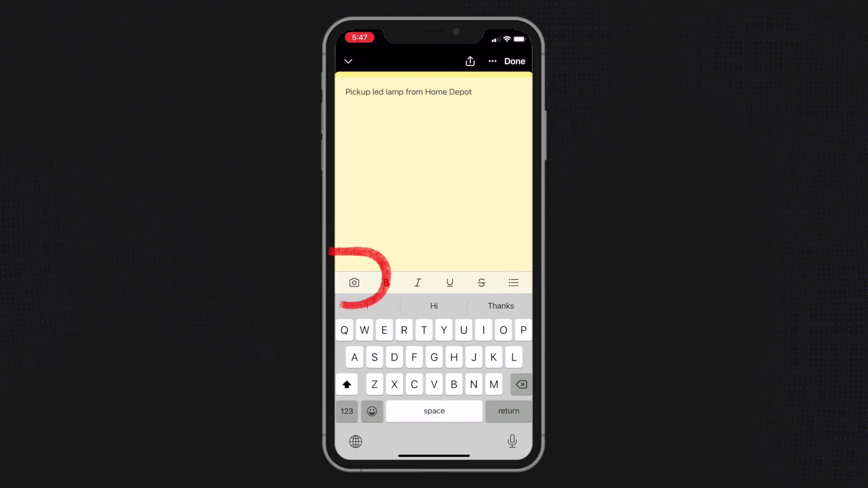
Take a photo of the G9 LED bulb box for the note.
{"action": "left_click", "coordinate": [354, 297]}
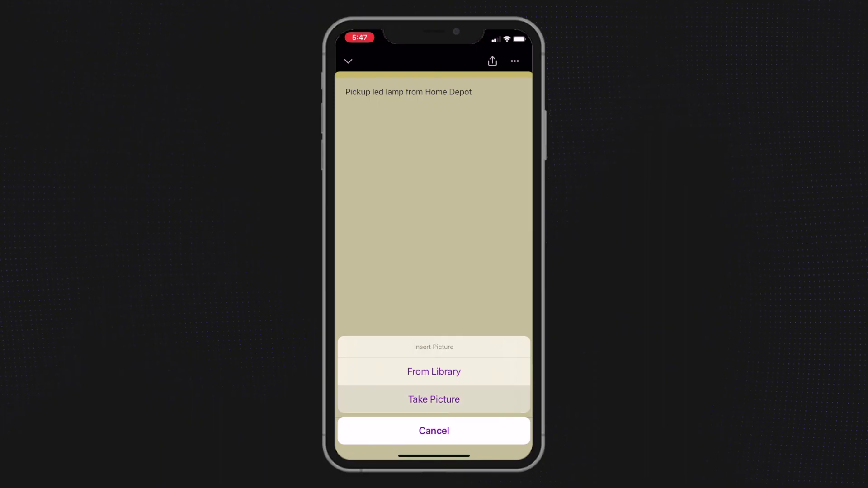
{"action": "left_click", "coordinate": [435, 428]}
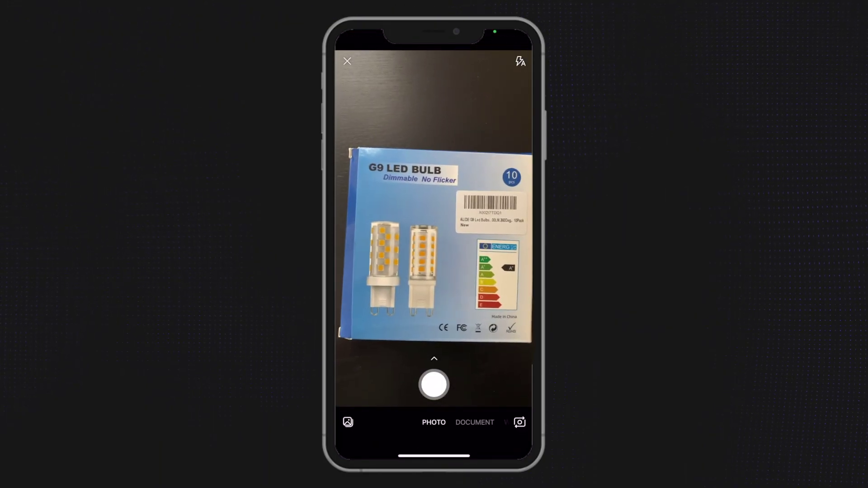
{"action": "left_click", "coordinate": [434, 385]}
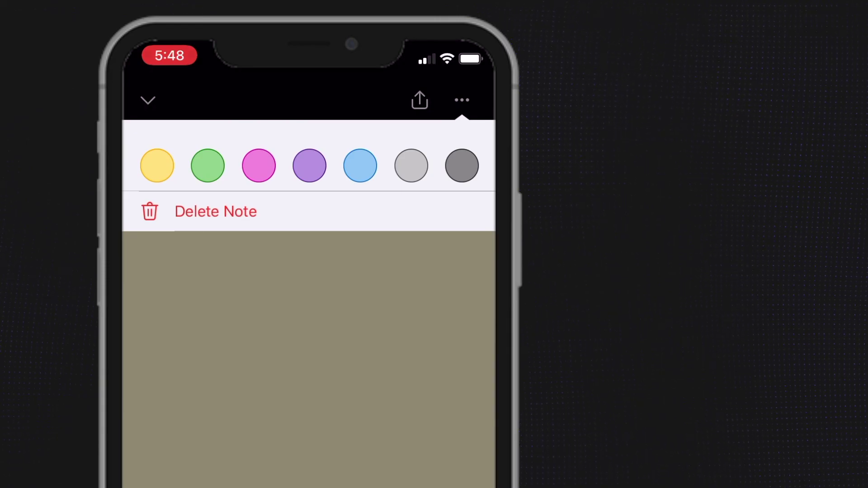
Turn the UnitedHealthcare call reference note pink, then bring up sharing for the book note.
{"action": "left_click", "coordinate": [259, 165]}
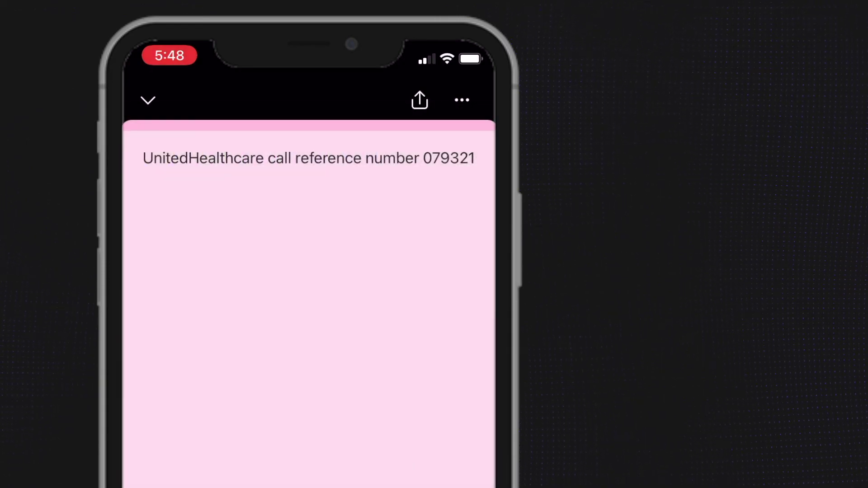
{"action": "left_click", "coordinate": [148, 100]}
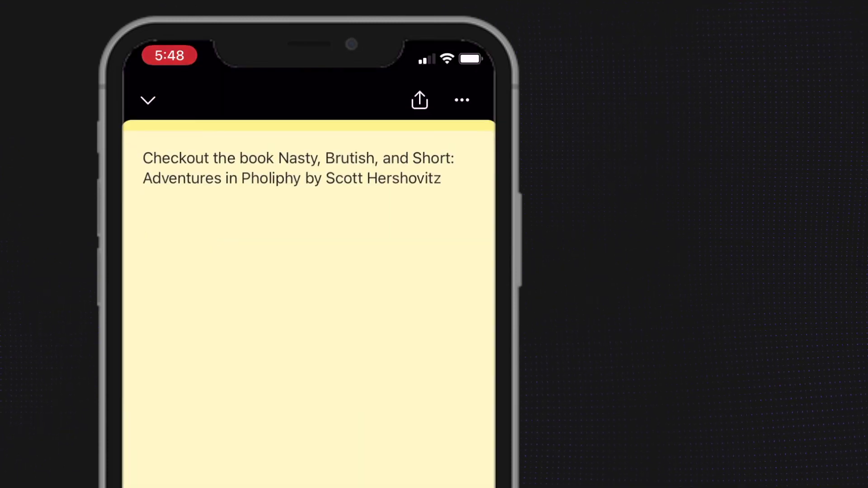
{"action": "left_click", "coordinate": [420, 100]}
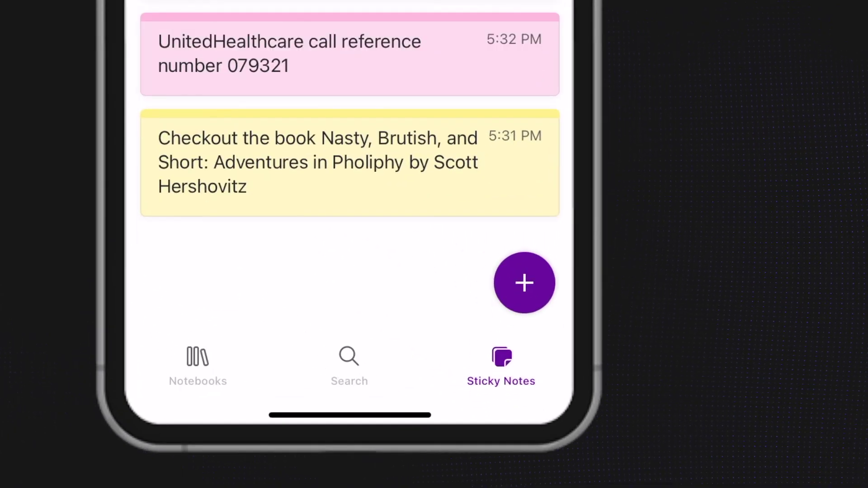
Search for 'Led' among sticky notes to find the LED bulb photo note, then type 'ut not tonight'.
{"action": "left_click", "coordinate": [350, 364]}
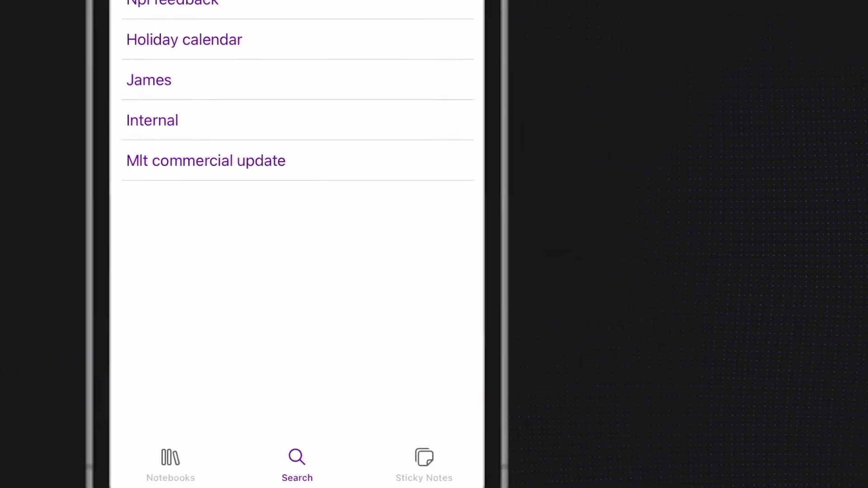
{"action": "type", "text": "Lex"}
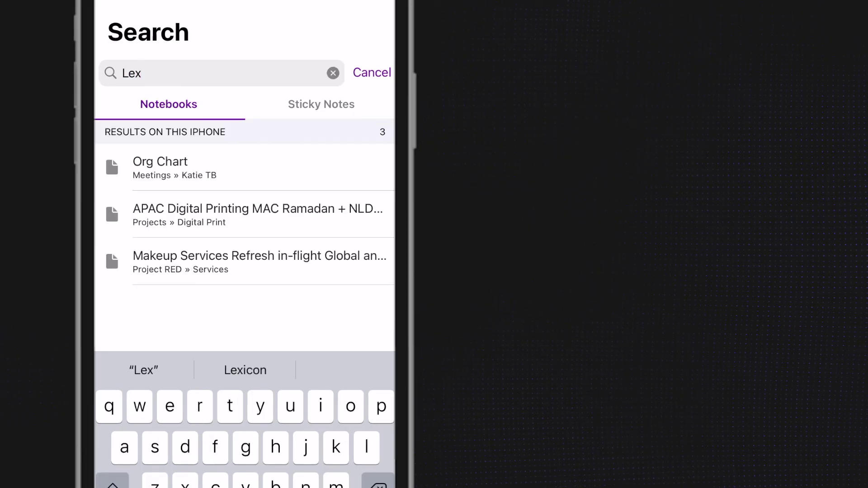
{"action": "key", "text": "BackSpace"}
{"action": "type", "text": "d"}
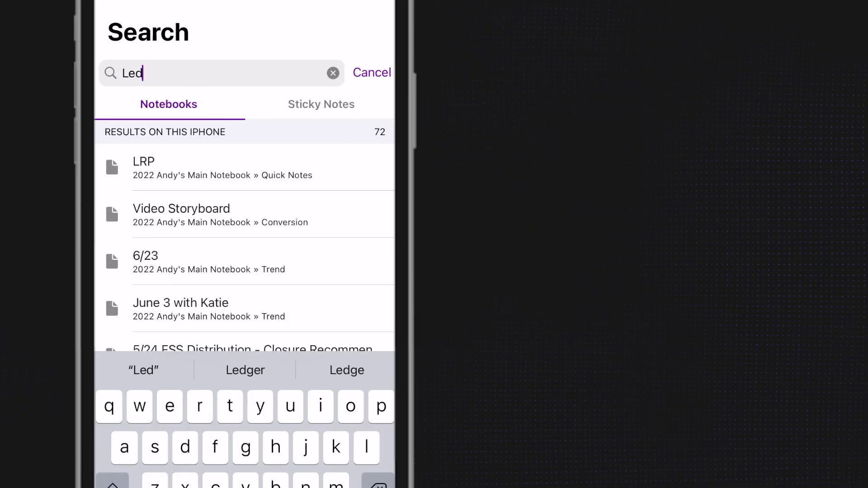
{"action": "left_click", "coordinate": [321, 104]}
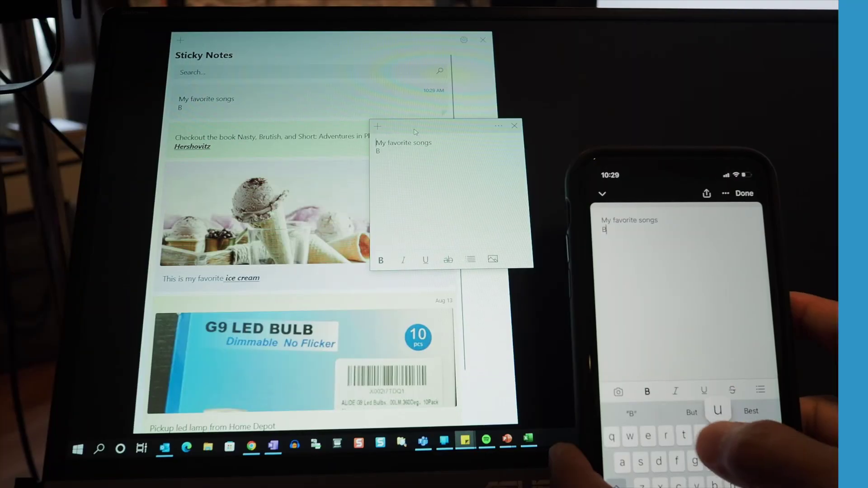
{"action": "type", "text": "ut not t"}
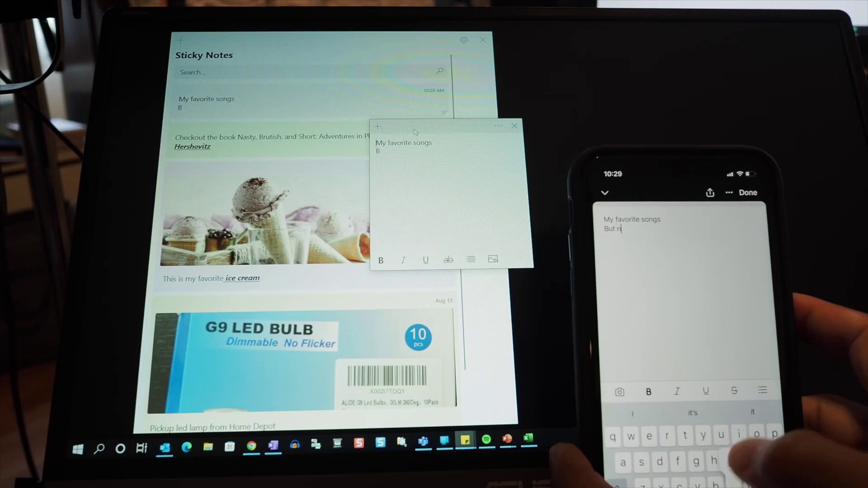
{"action": "type", "text": "onight"}
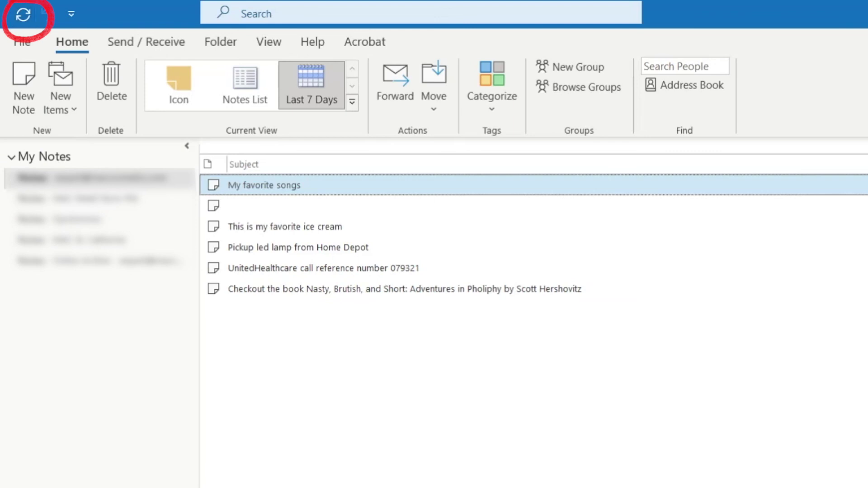
Open the My favorite songs note showing the synced line 'But not tonight by depeche mode'.
{"action": "key", "text": "Return"}
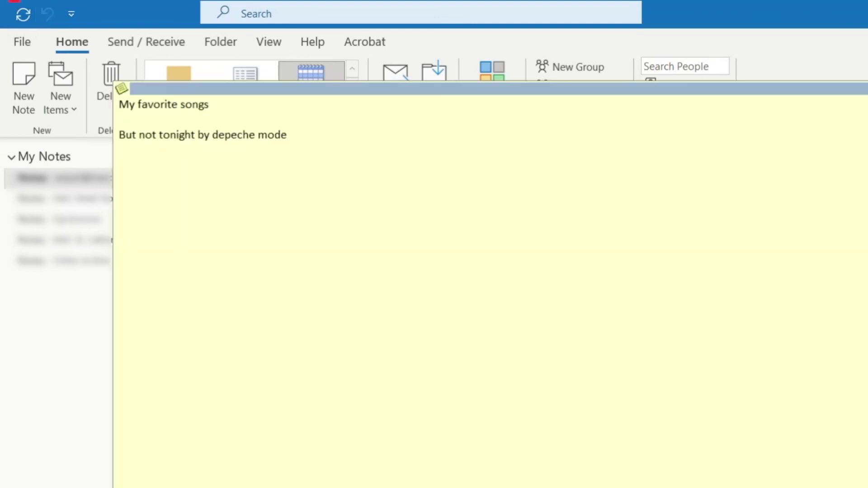